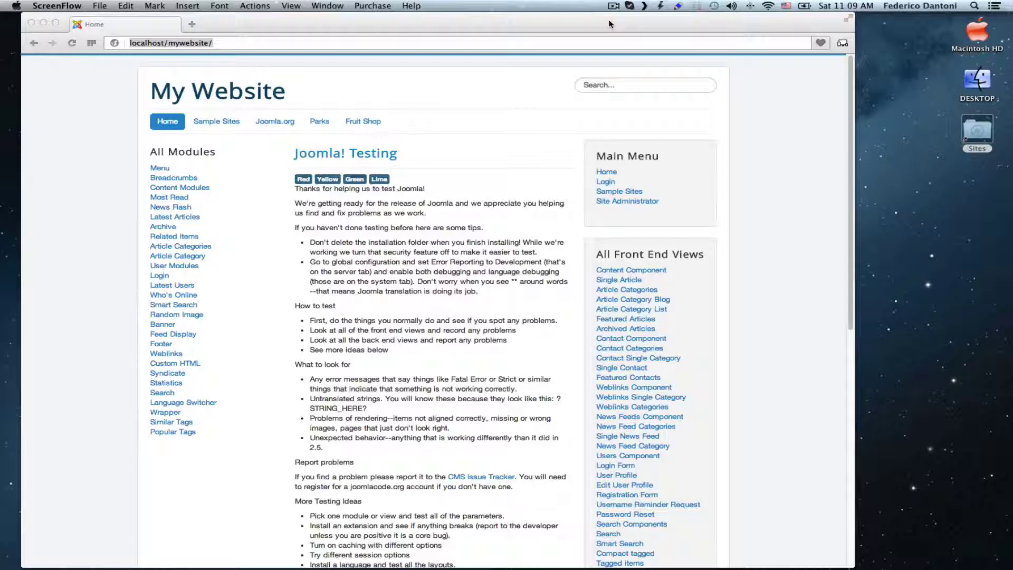
# Step: Request localhost/mywebsite/administrator to test access to the local site's backend
pyautogui.click(609, 24)
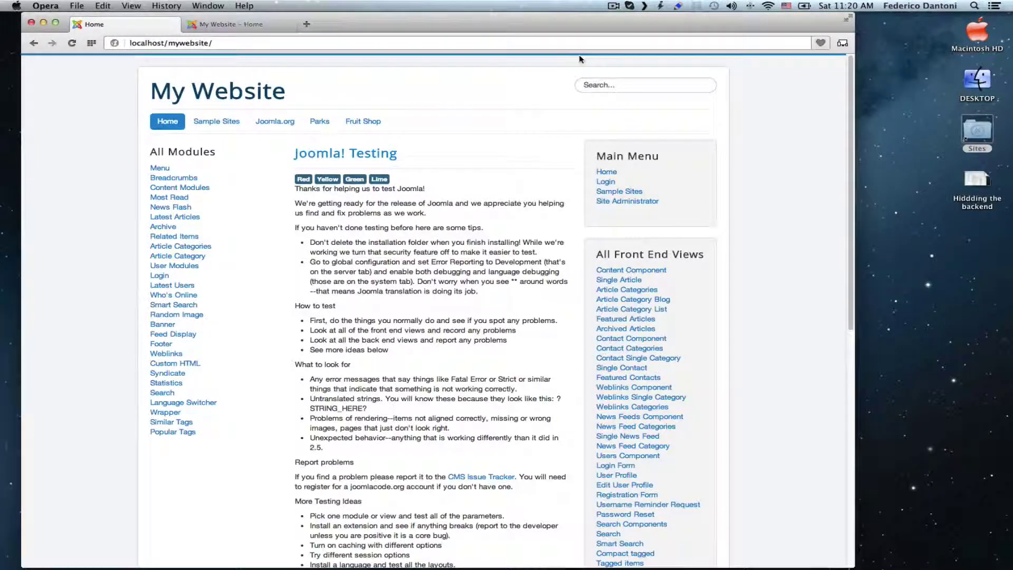
pyautogui.click(238, 44)
pyautogui.write('administrator')
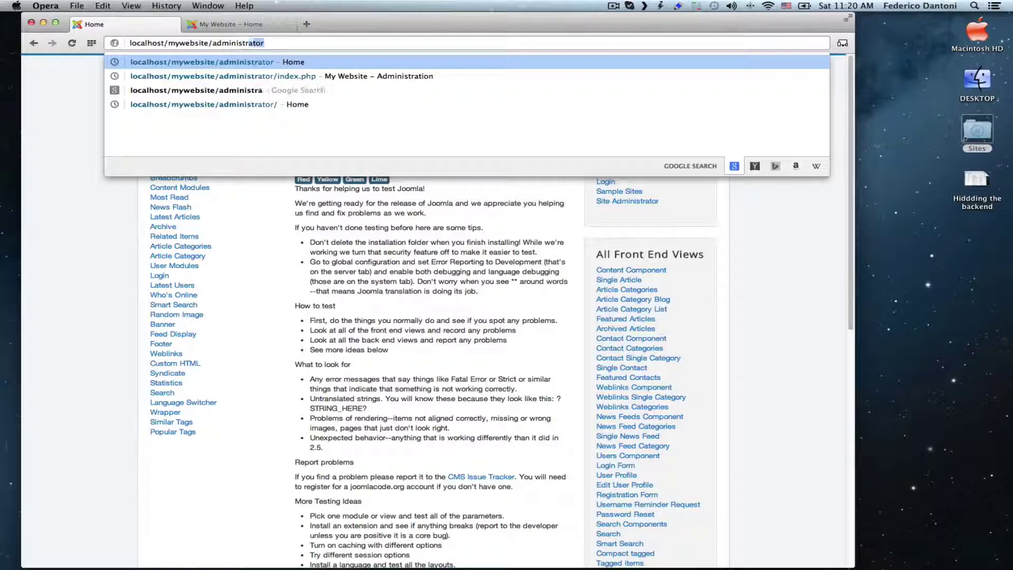
pyautogui.press('Return')
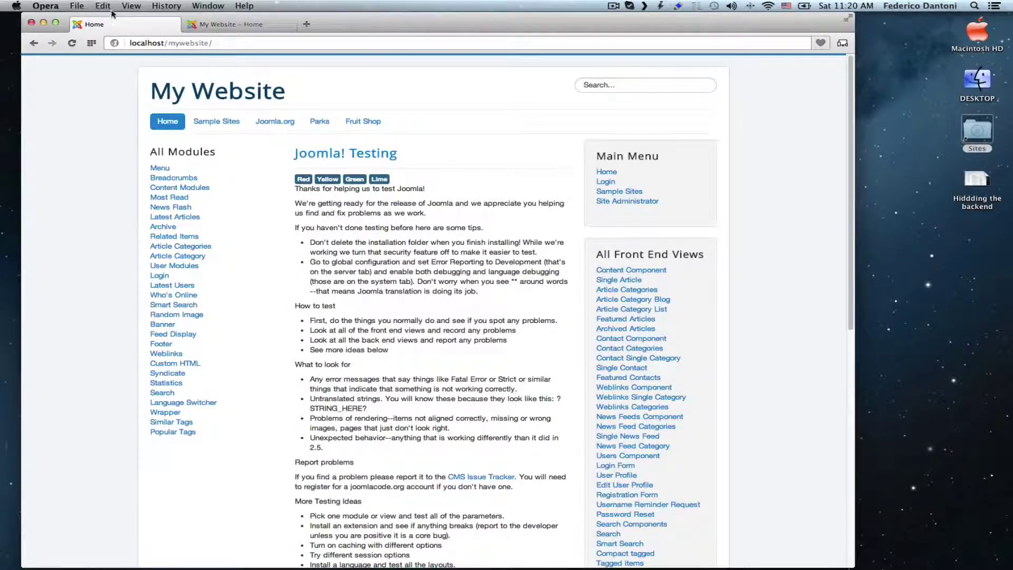
# Step: Request /administrator on test-website.us, which returns a 404 page
pyautogui.click(211, 25)
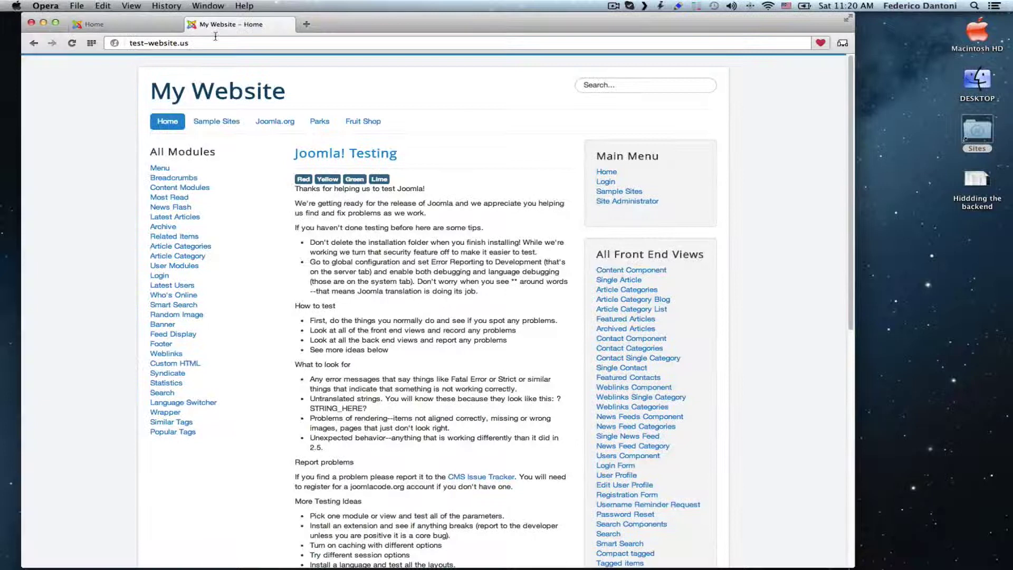
pyautogui.click(219, 42)
pyautogui.write('/')
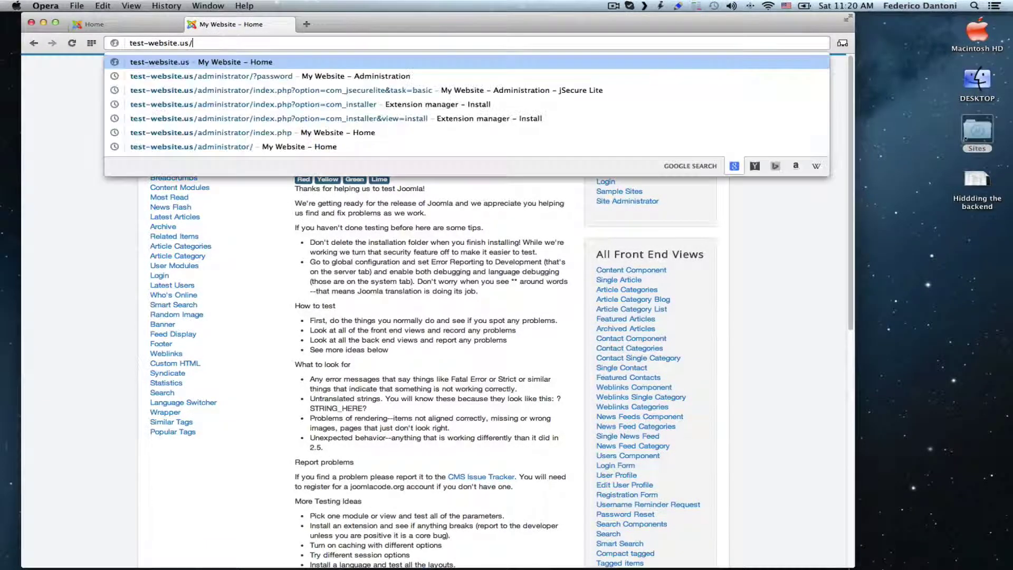
pyautogui.write('administrator')
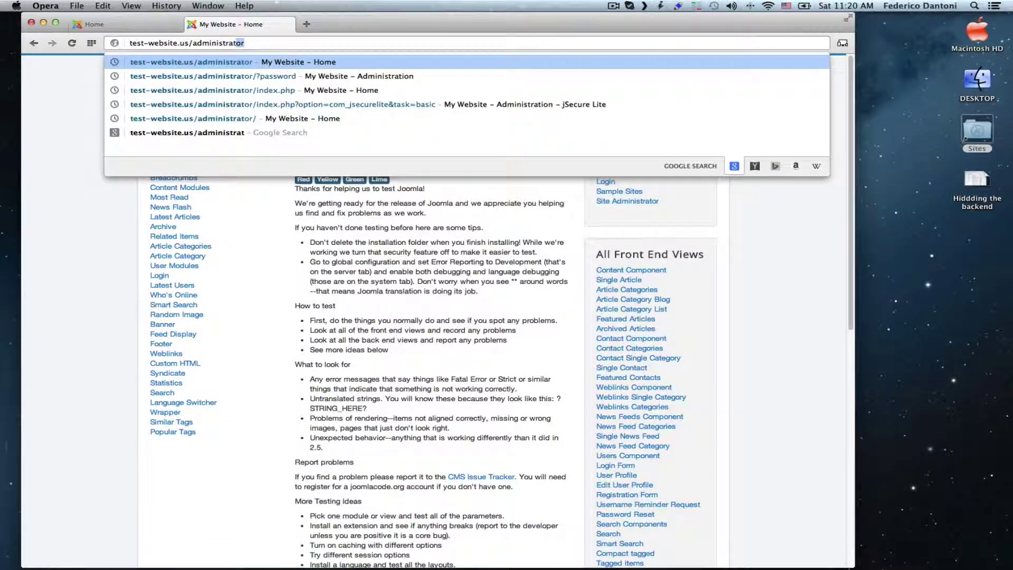
pyautogui.press('Return')
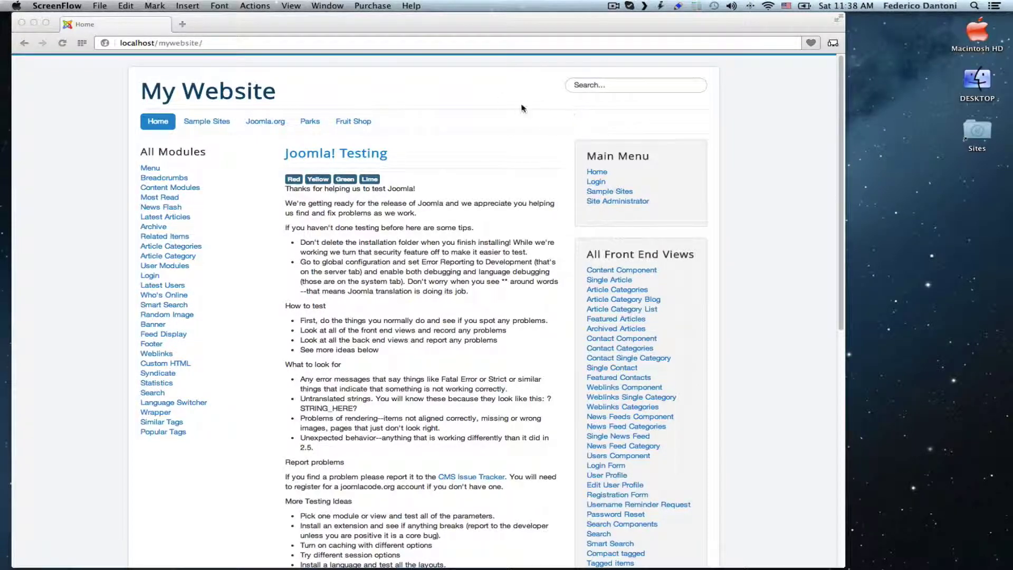
# Step: Open extensions.joomla.org in a new tab and search for 'jsecure'
pyautogui.click(180, 24)
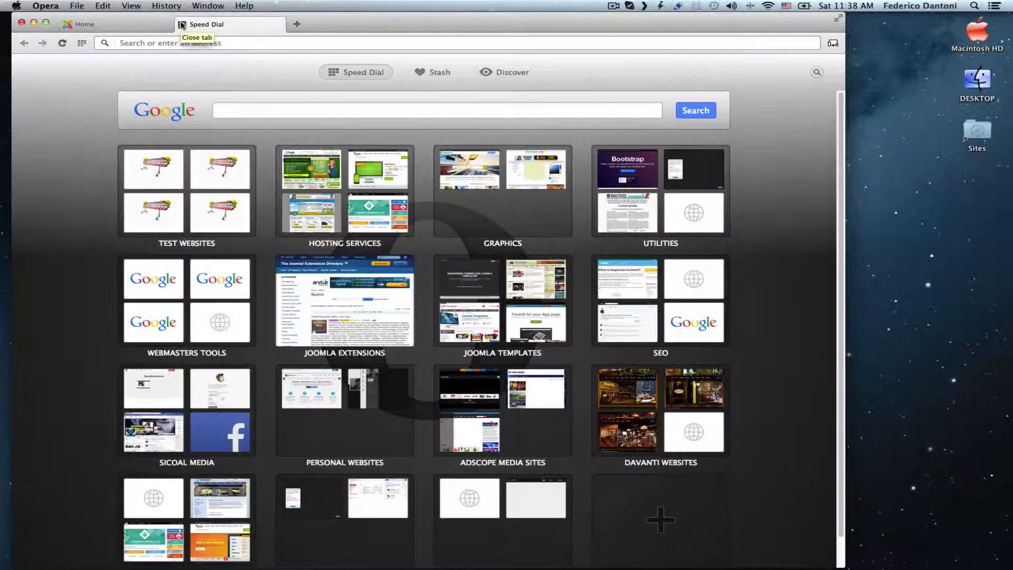
pyautogui.write('extensions.joomla.org')
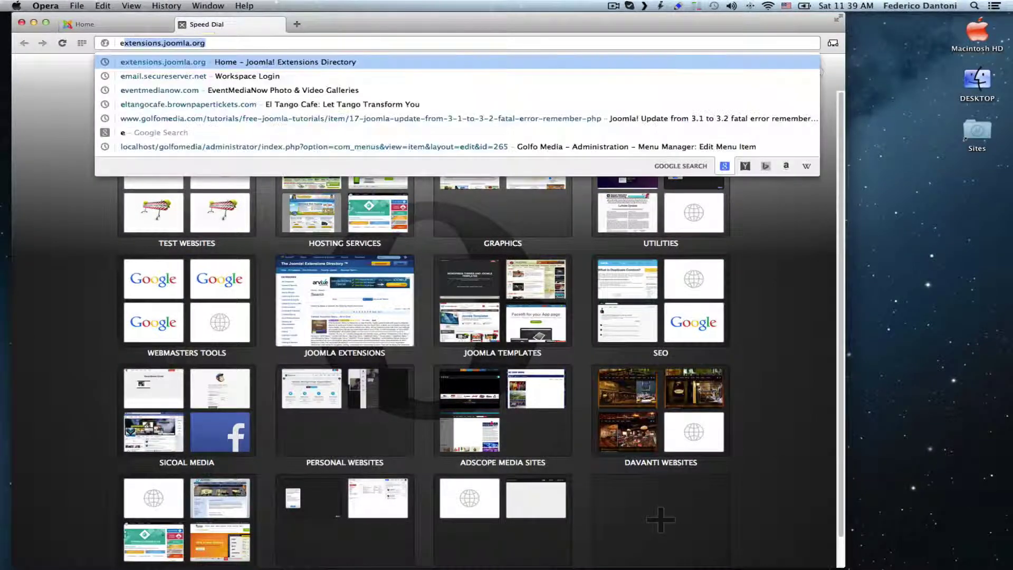
pyautogui.press('Return')
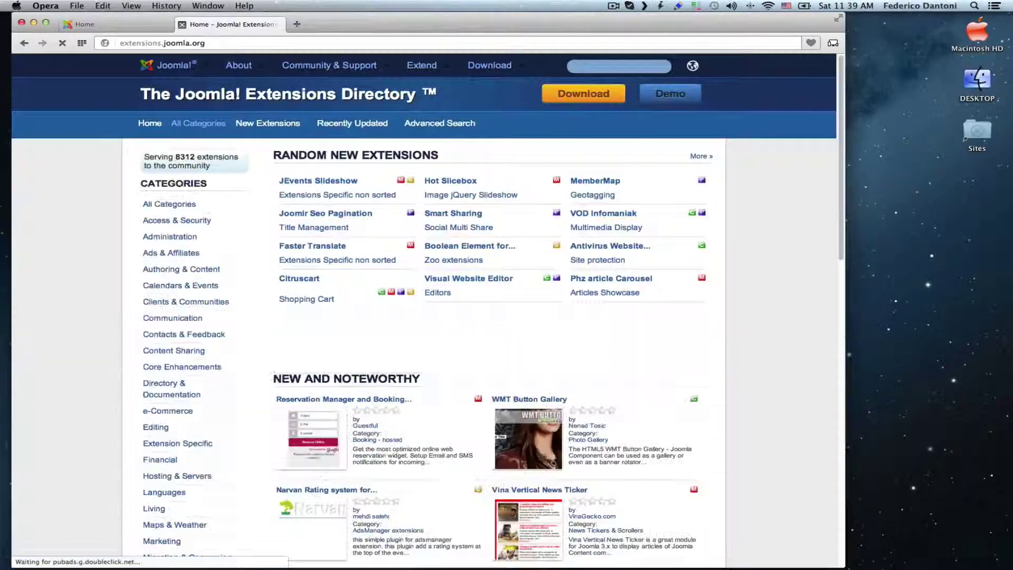
pyautogui.click(616, 67)
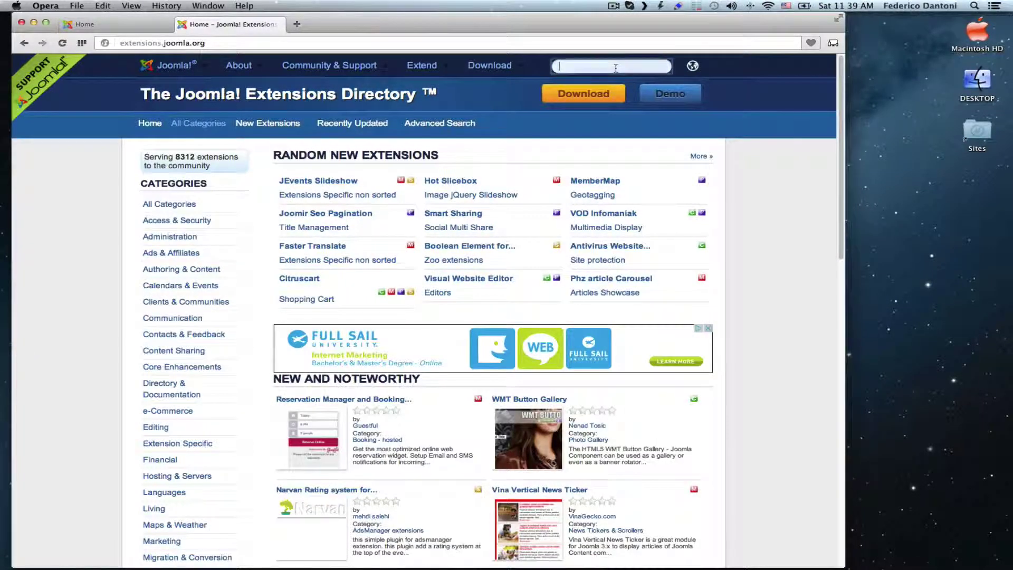
pyautogui.write('jss')
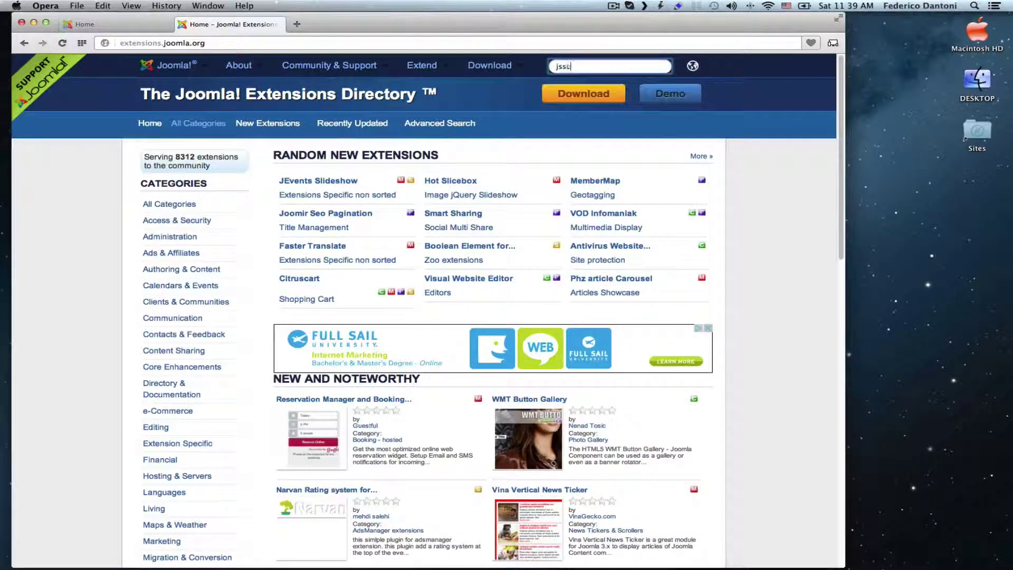
pyautogui.press('BackSpace')
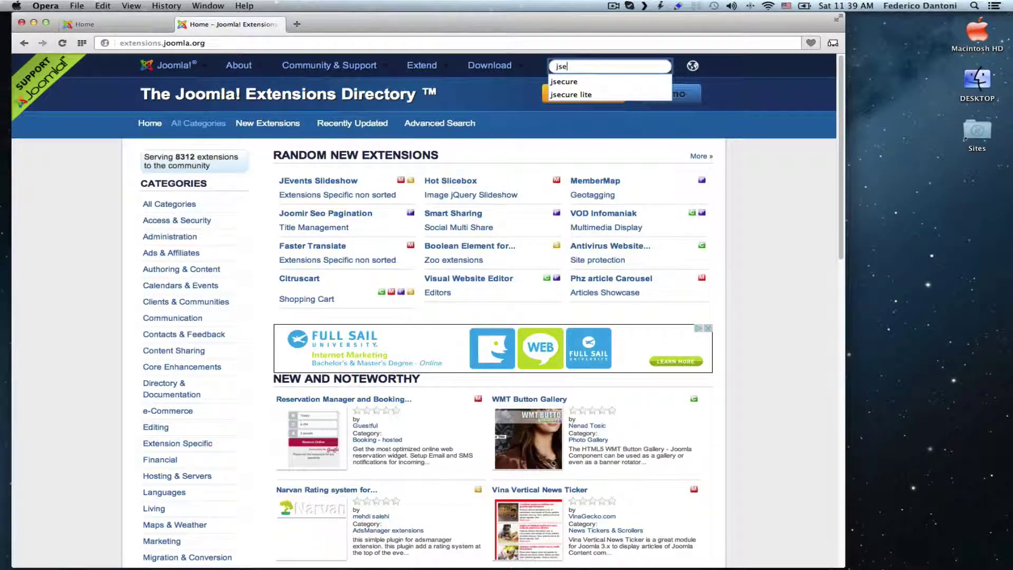
pyautogui.write('cure')
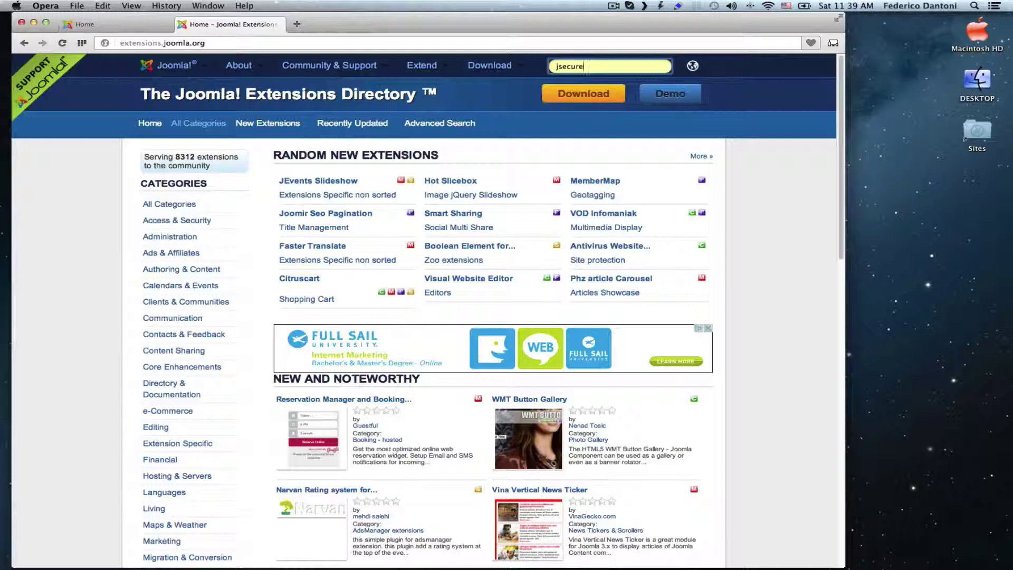
pyautogui.press('Return')
pyautogui.scroll(-5, 481, 163)
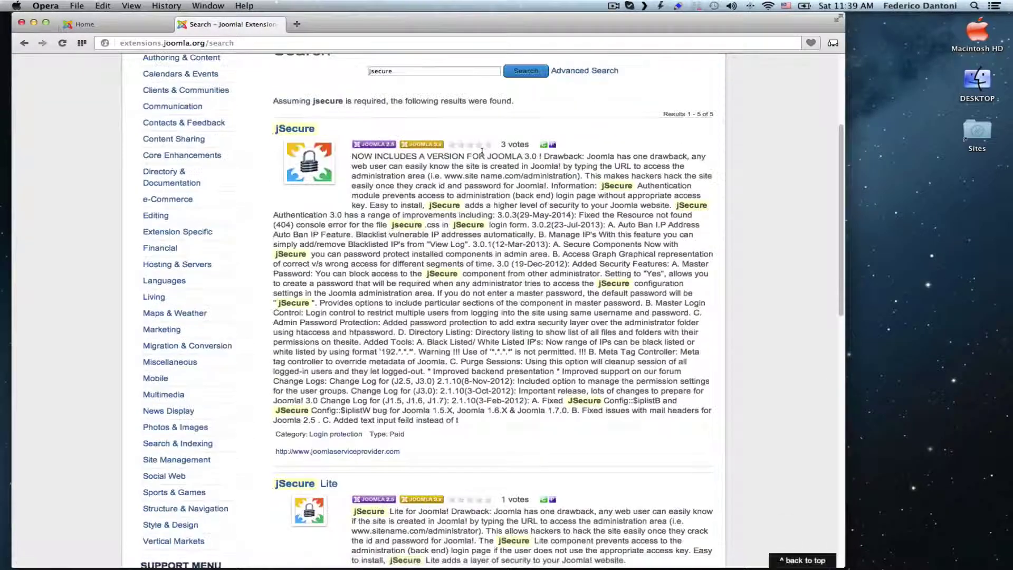
pyautogui.scroll(-5, 481, 162)
pyautogui.scroll(-1, 482, 150)
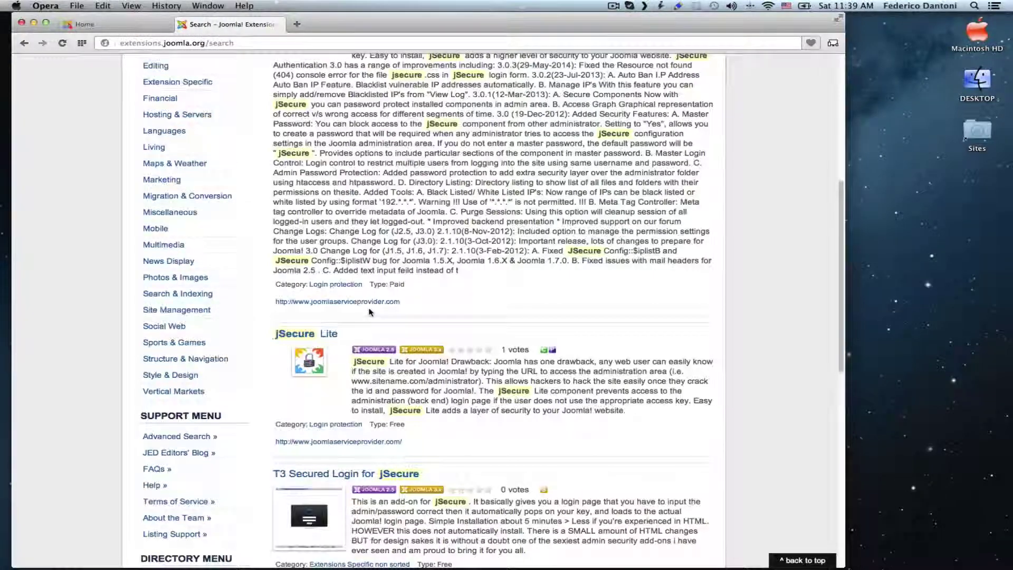
pyautogui.scroll(10, 369, 311)
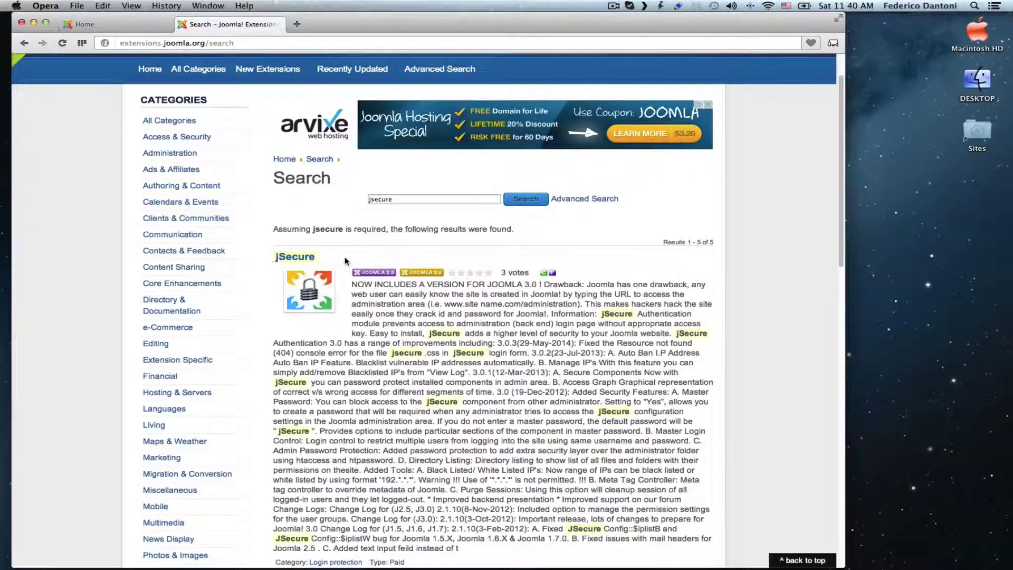
pyautogui.scroll(-5, 345, 261)
pyautogui.scroll(-3, 345, 260)
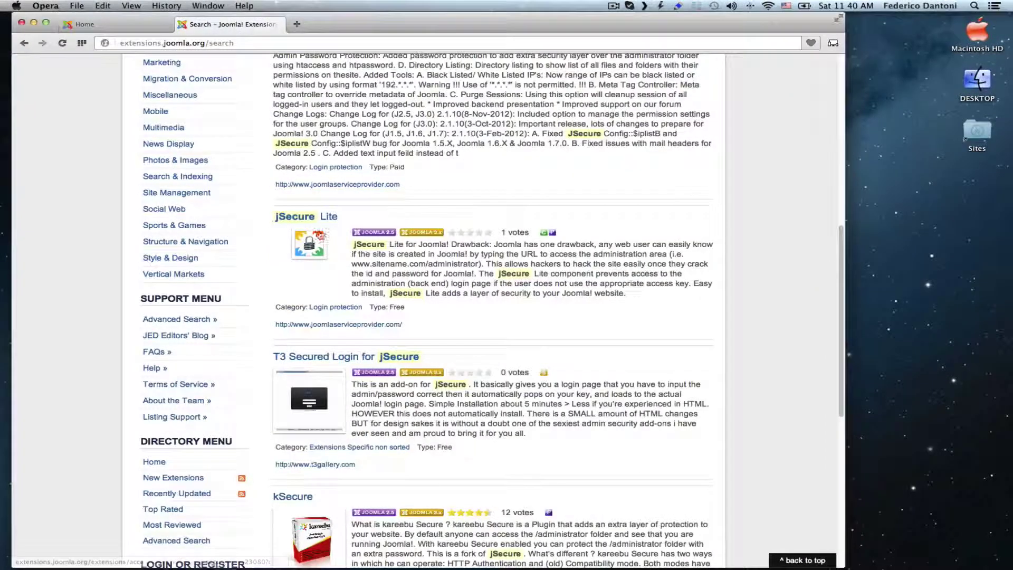
# Step: Open the jSecure Lite listing from the search results
pyautogui.click(309, 221)
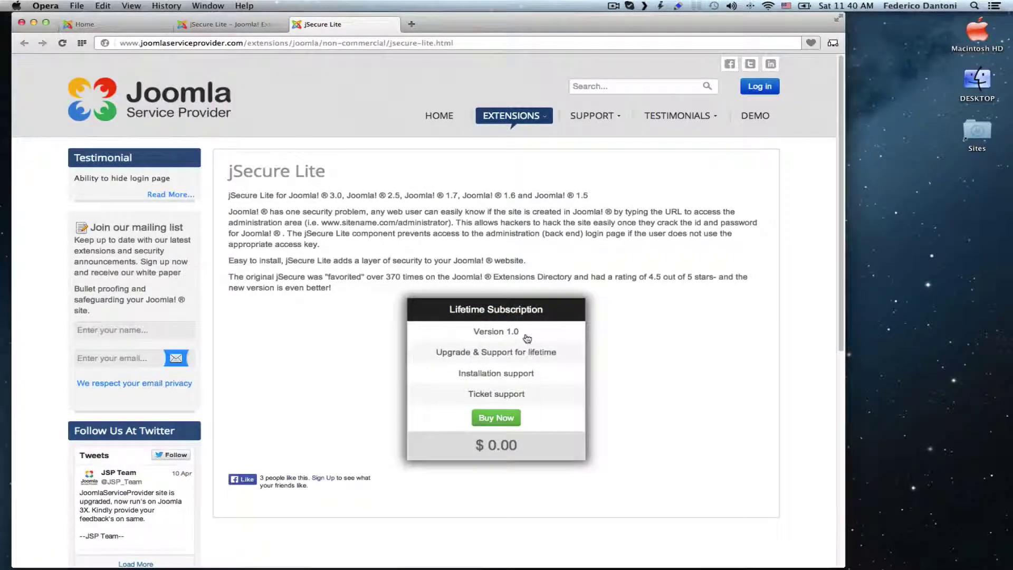
# Step: Log in and claim the free jSecure Lite subscription
pyautogui.click(504, 417)
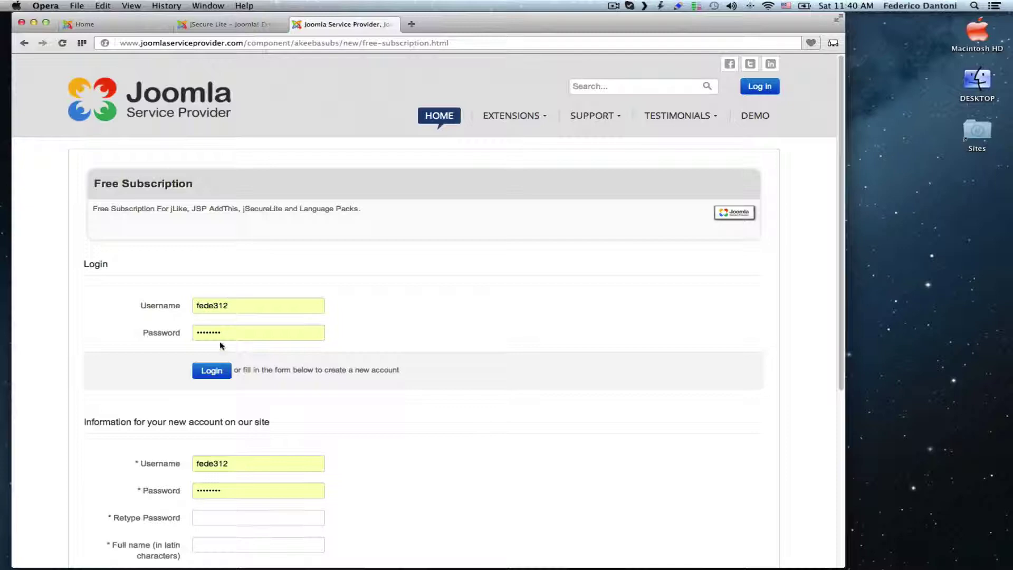
pyautogui.click(207, 367)
pyautogui.click(263, 428)
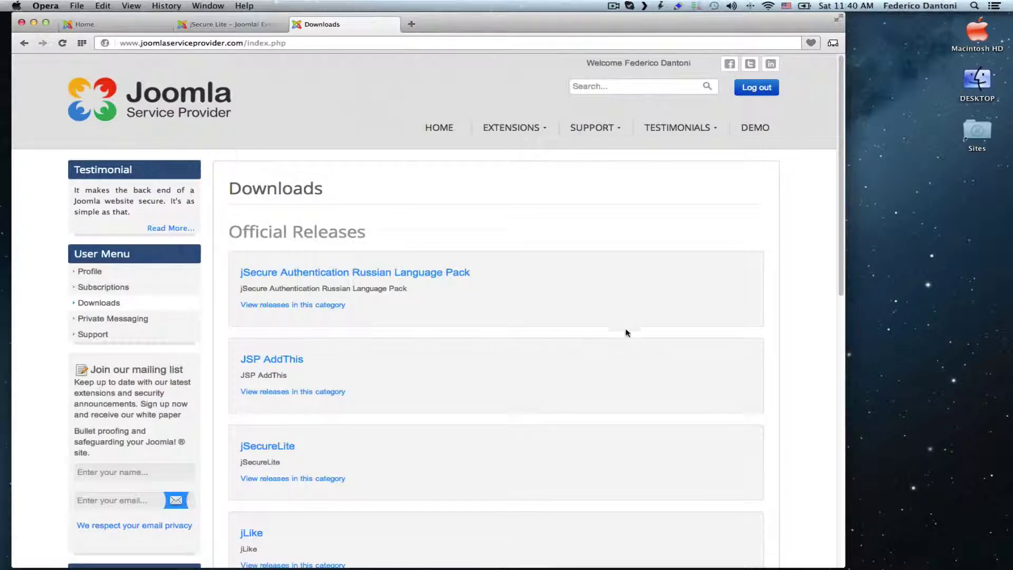
pyautogui.scroll(-2, 629, 324)
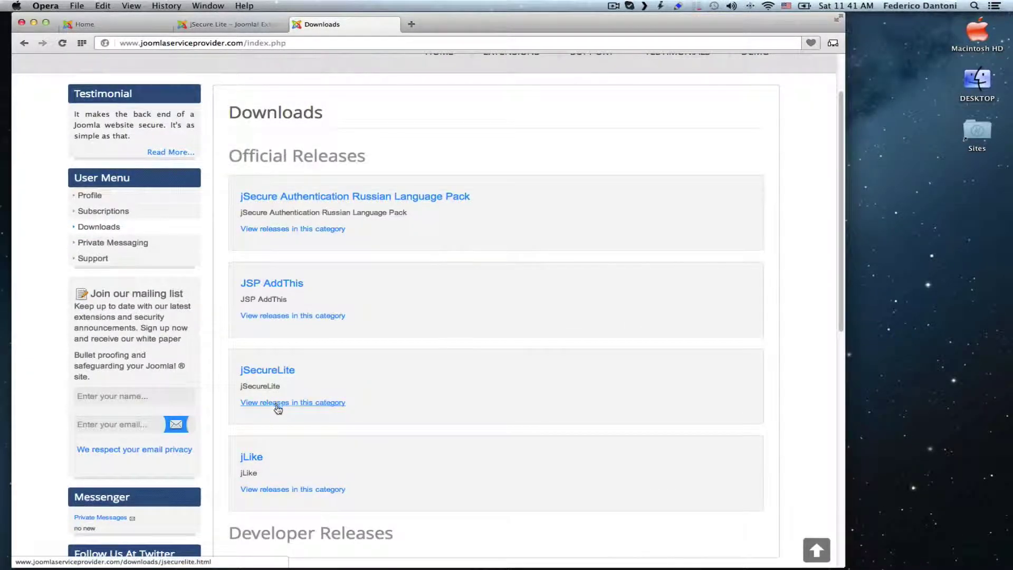
# Step: Download the jSecureLite 1.0.0 package from the Downloads page
pyautogui.click(265, 372)
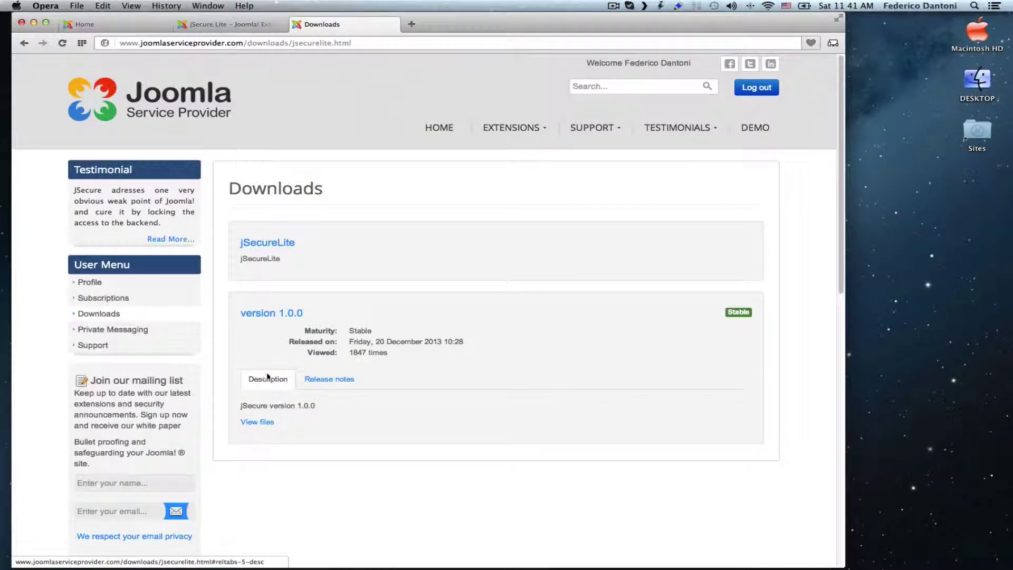
pyautogui.click(257, 422)
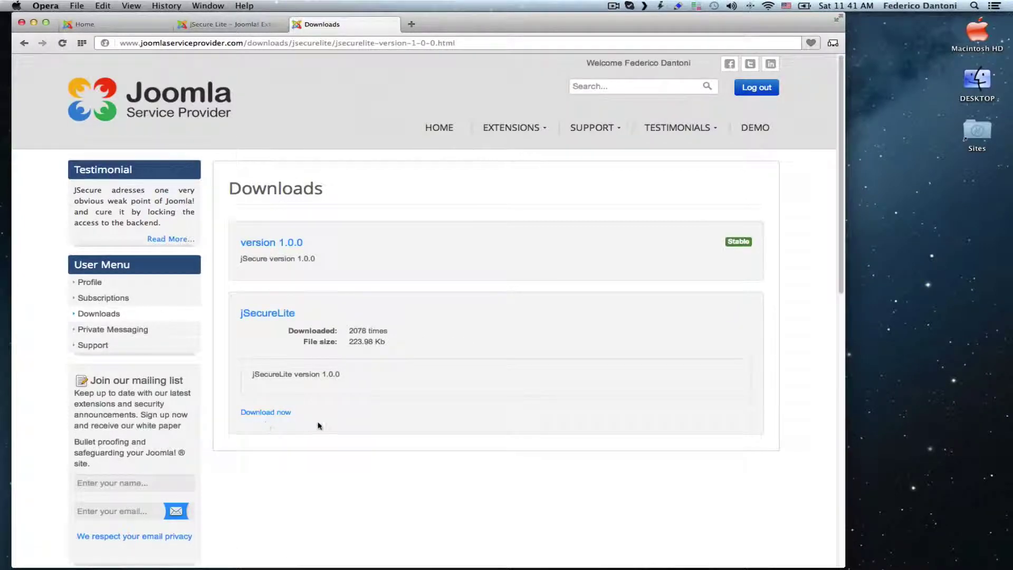
pyautogui.click(265, 412)
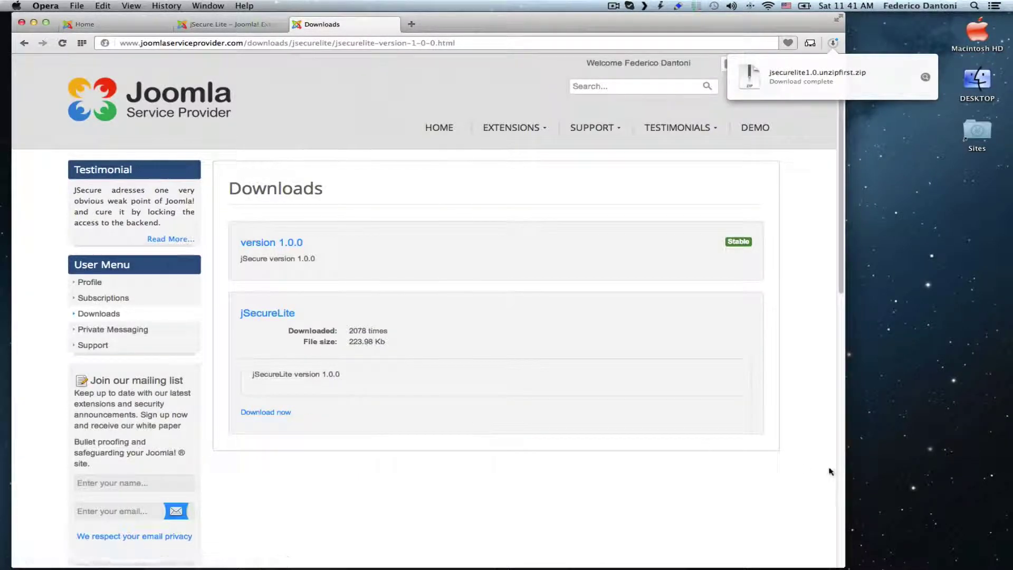
pyautogui.moveTo(739, 546)
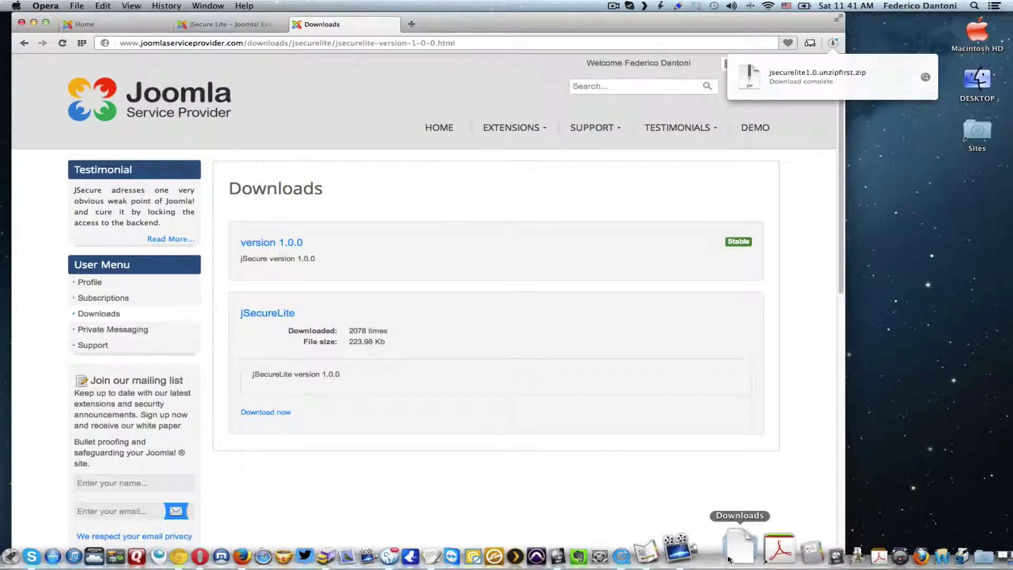
# Step: Move the jSecureLite zip from Downloads to the desktop and unzip it into jSecureLite1.0
pyautogui.click(729, 546)
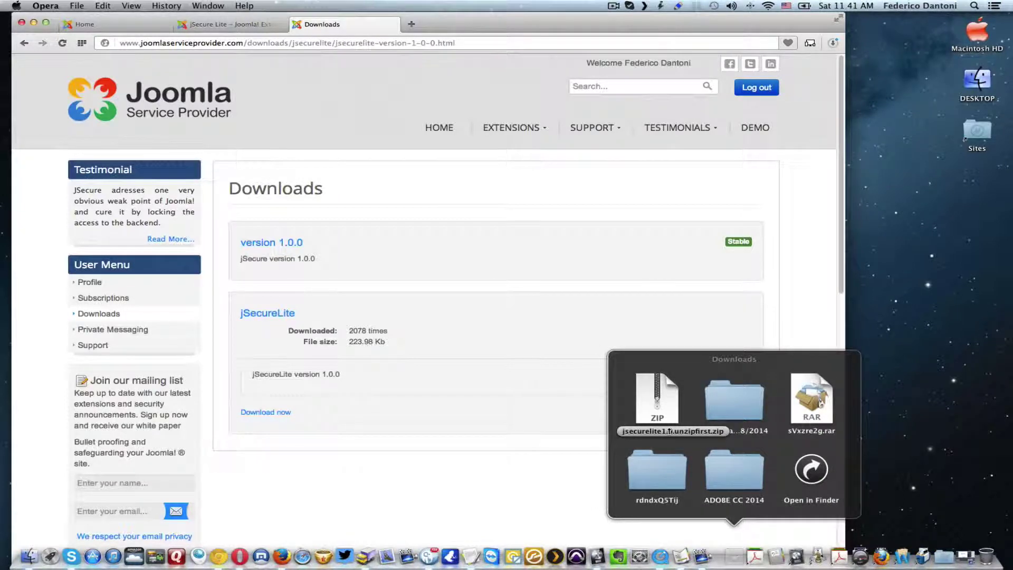
pyautogui.moveTo(657, 400); pyautogui.dragTo(979, 248)
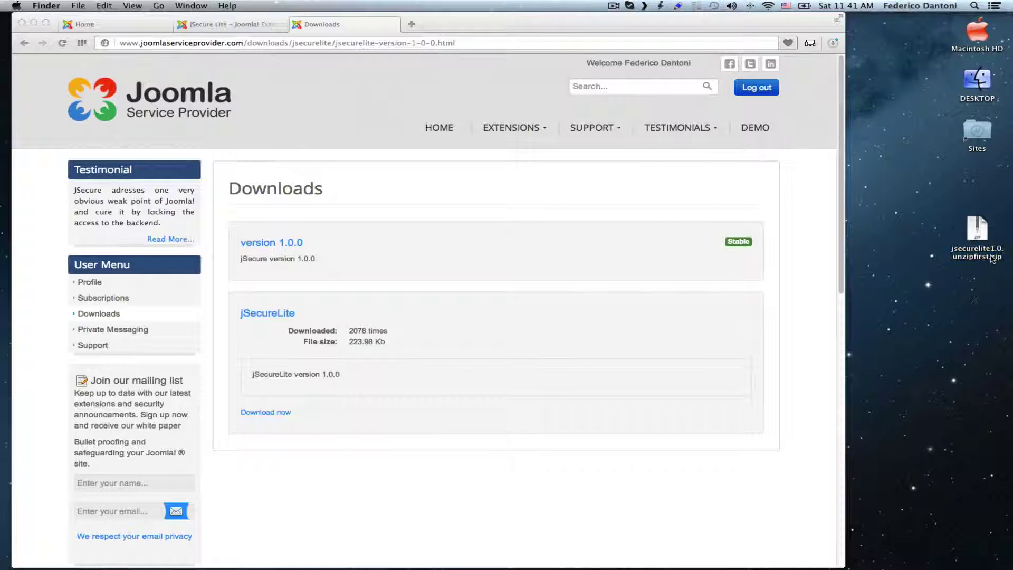
pyautogui.click(979, 230)
pyautogui.doubleClick(979, 229)
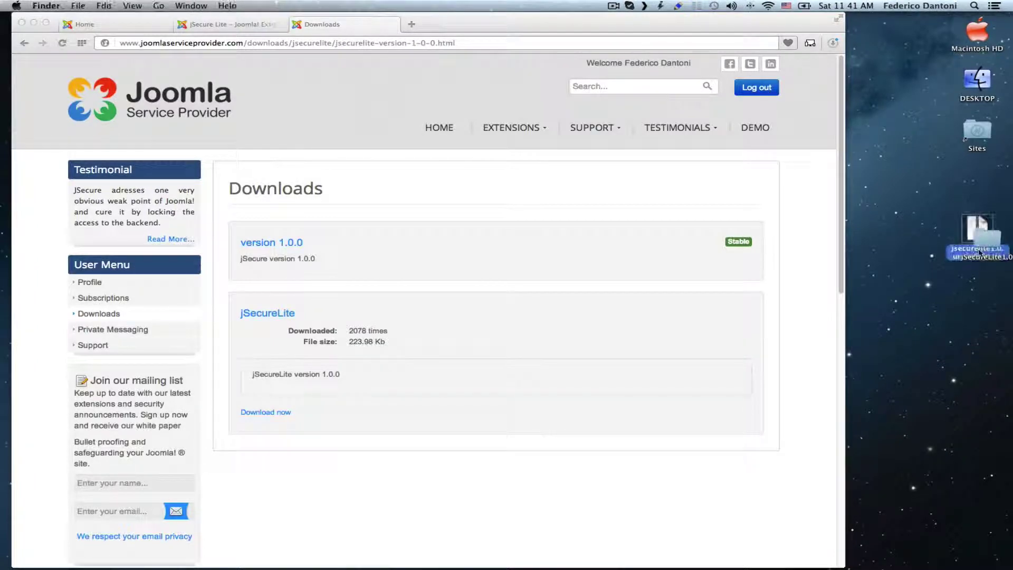
pyautogui.moveTo(986, 230); pyautogui.dragTo(983, 294)
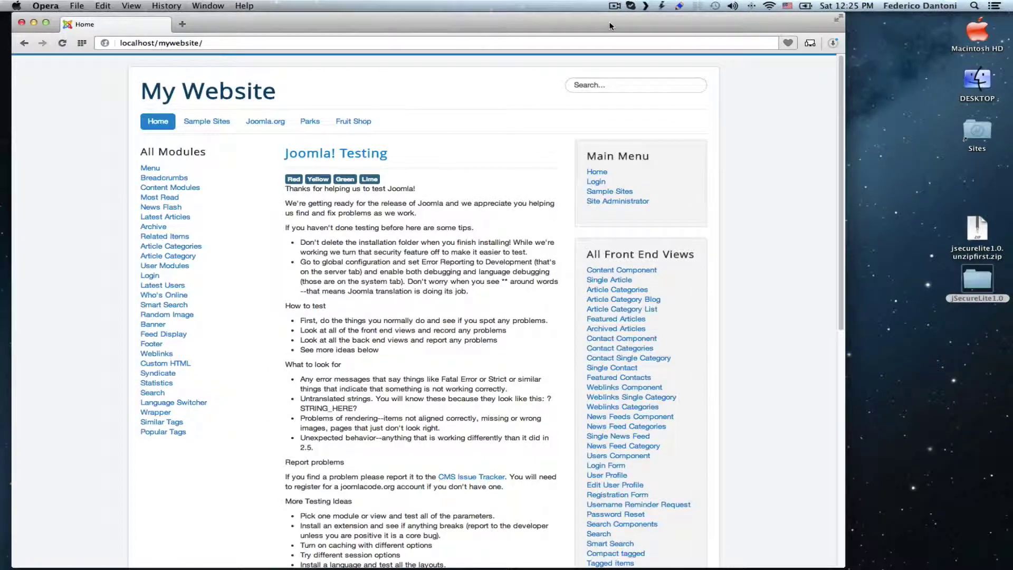
# Step: Open localhost/mywebsite/administrator in a new tab and log in with the admin credentials
pyautogui.click(181, 25)
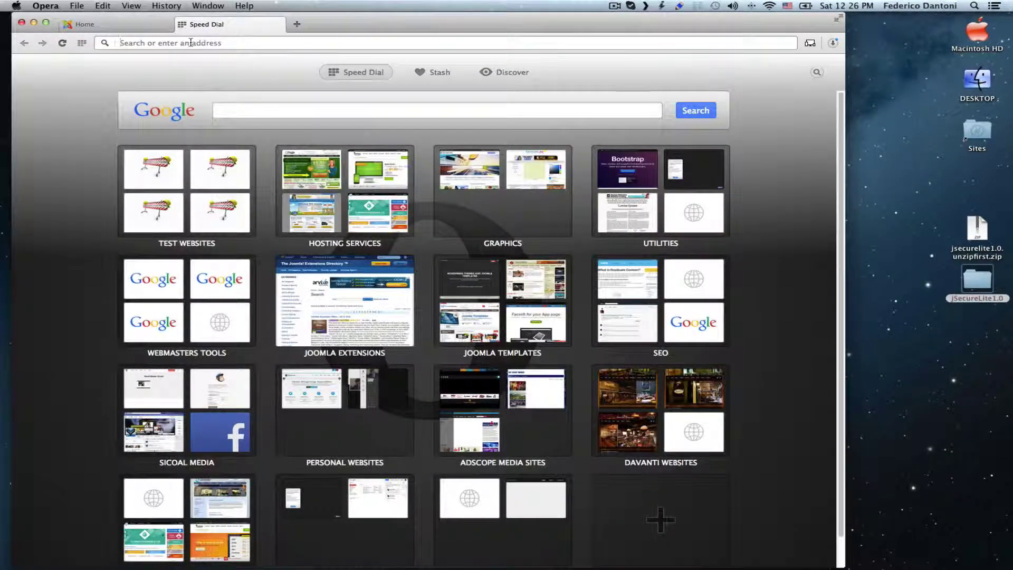
pyautogui.write('localhost/')
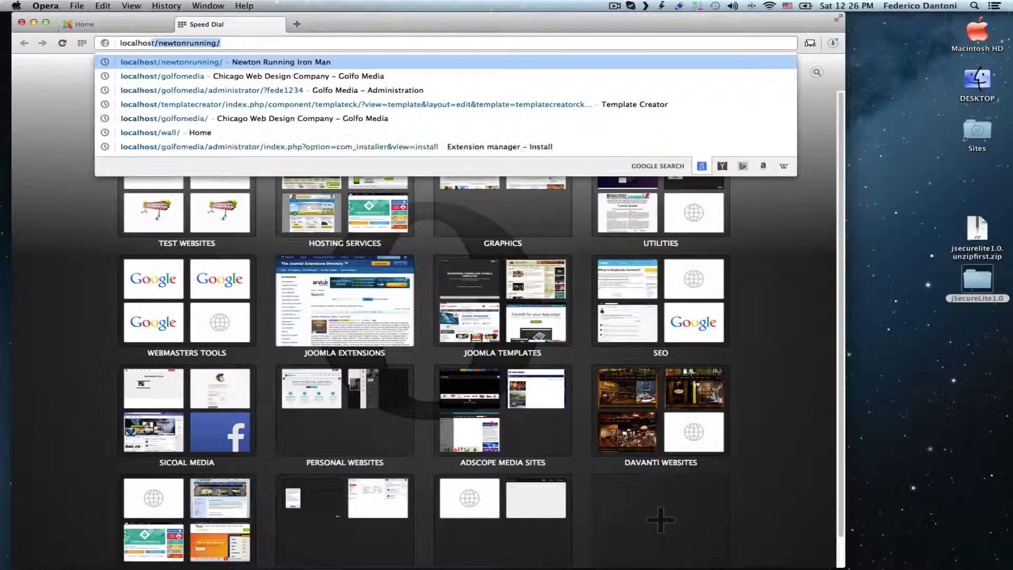
pyautogui.write('myw')
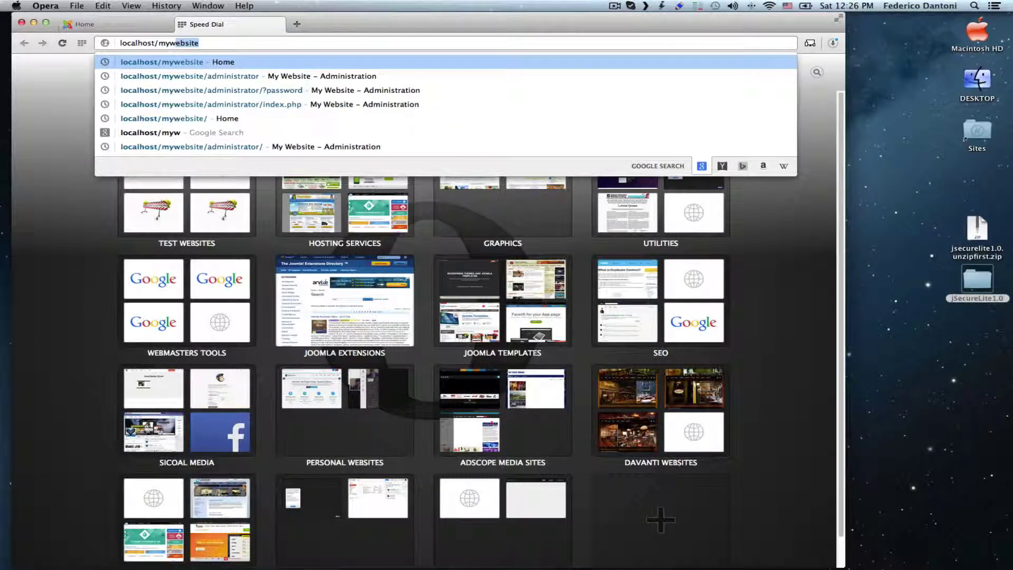
pyautogui.write('ebsite')
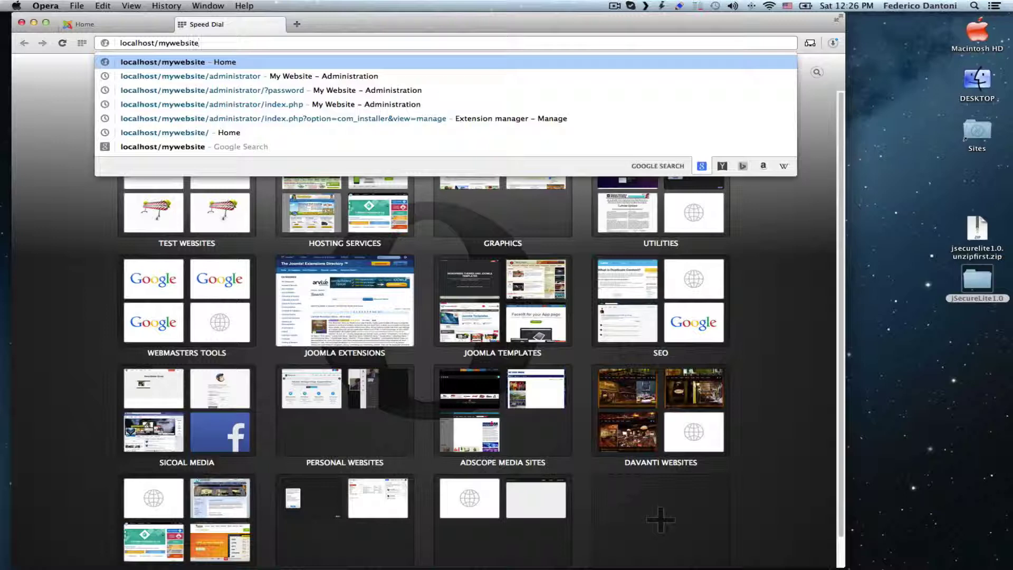
pyautogui.write('/administrator')
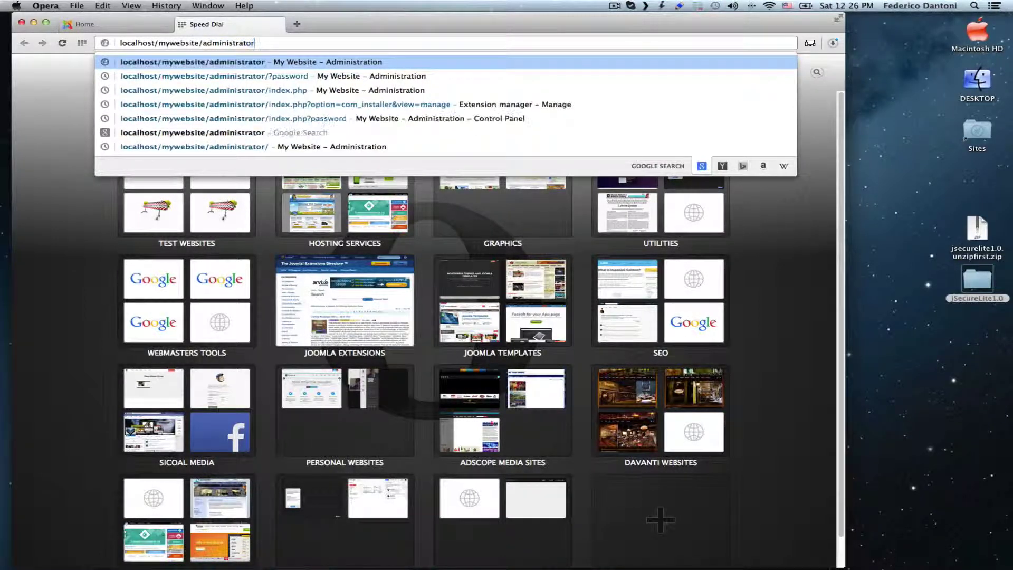
pyautogui.press('Return')
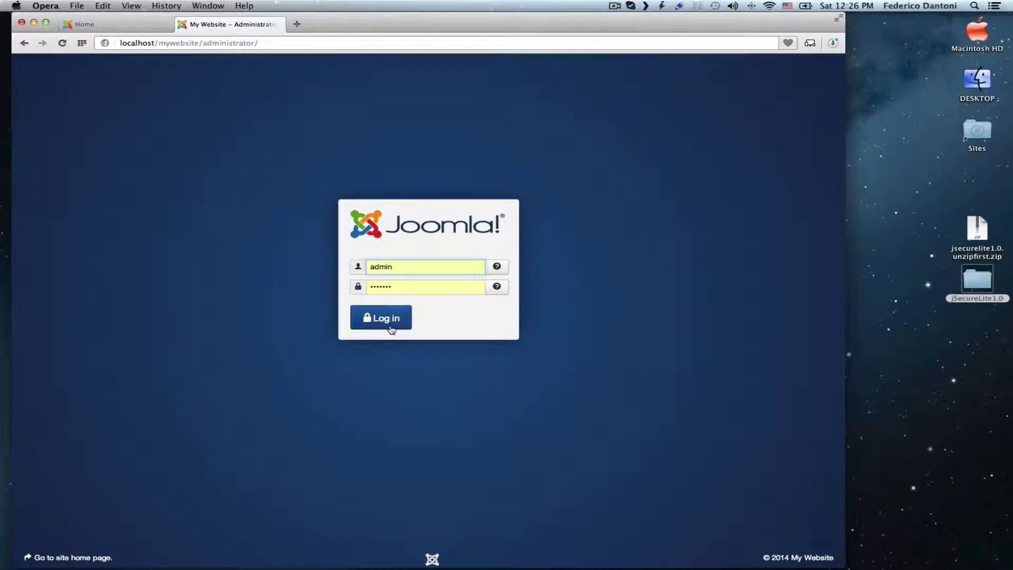
pyautogui.click(386, 318)
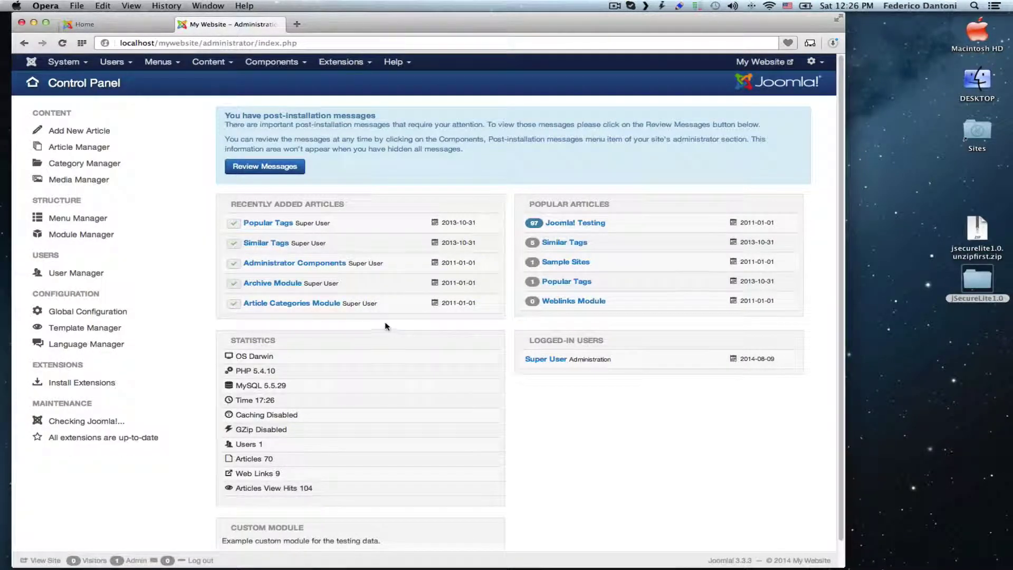
# Step: Install jsecurelite_joomla3.0.x.zip from the jSecureLite1.0 folder through the Extension Manager
pyautogui.click(339, 62)
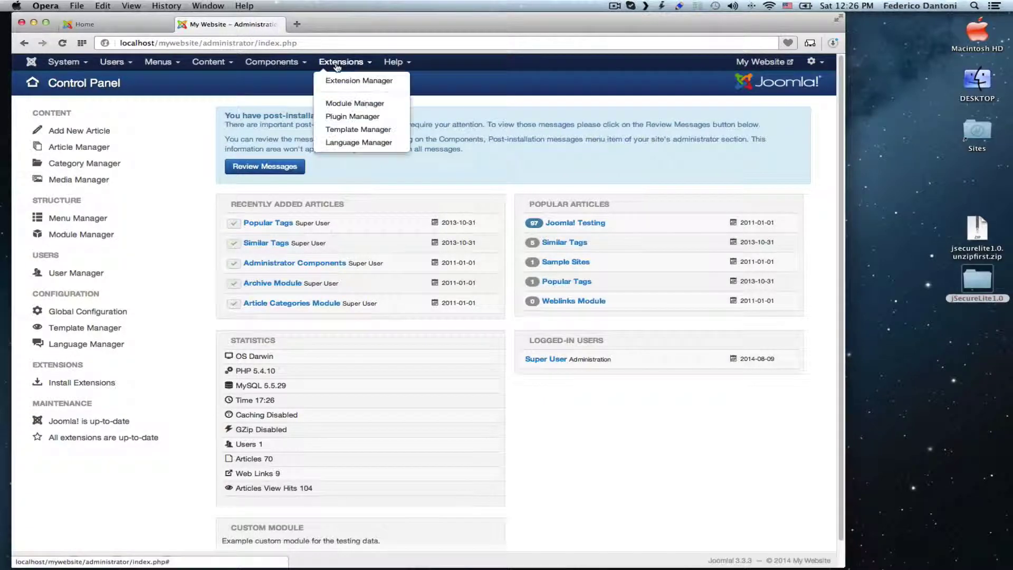
pyautogui.click(358, 80)
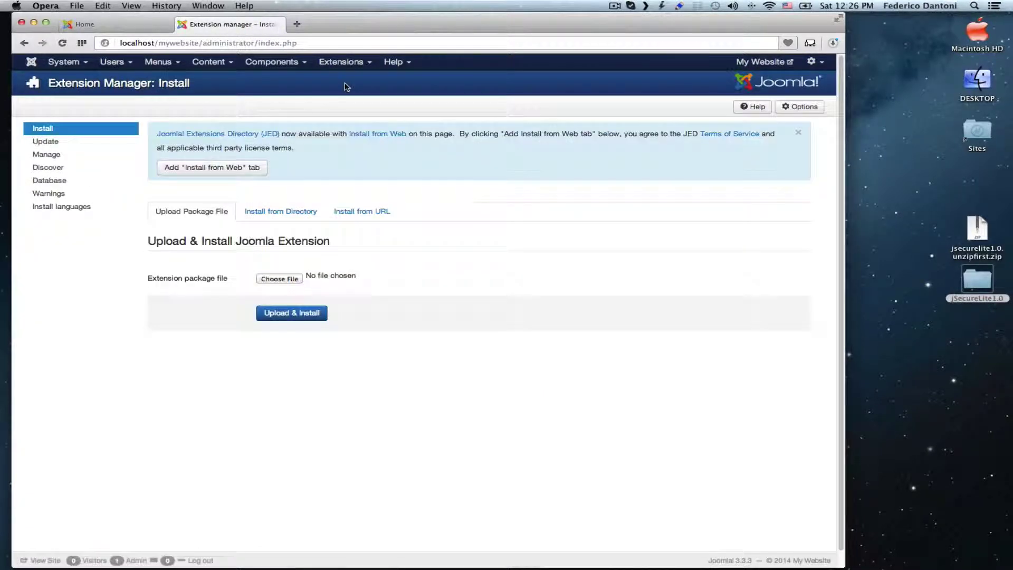
pyautogui.click(277, 278)
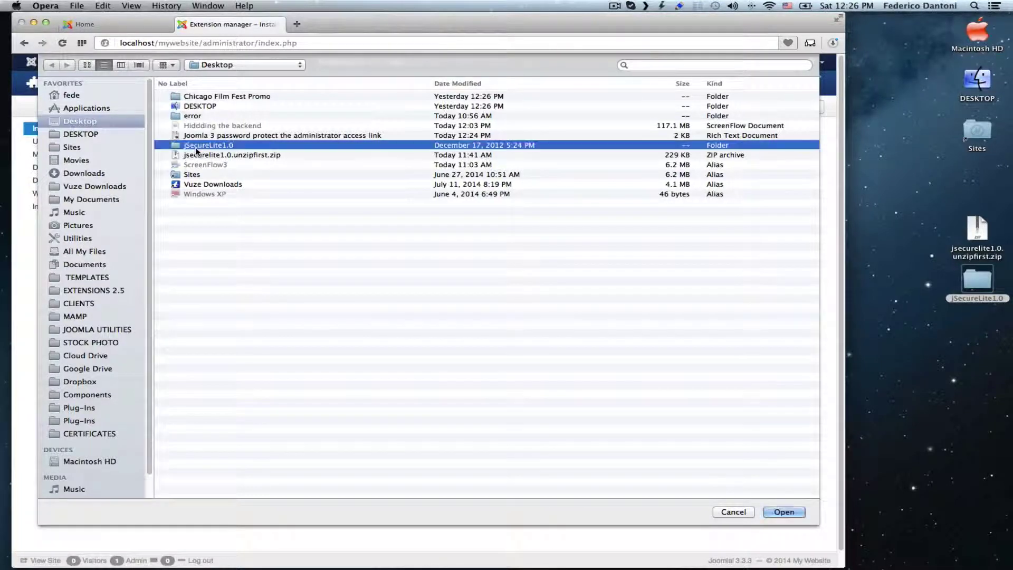
pyautogui.doubleClick(199, 145)
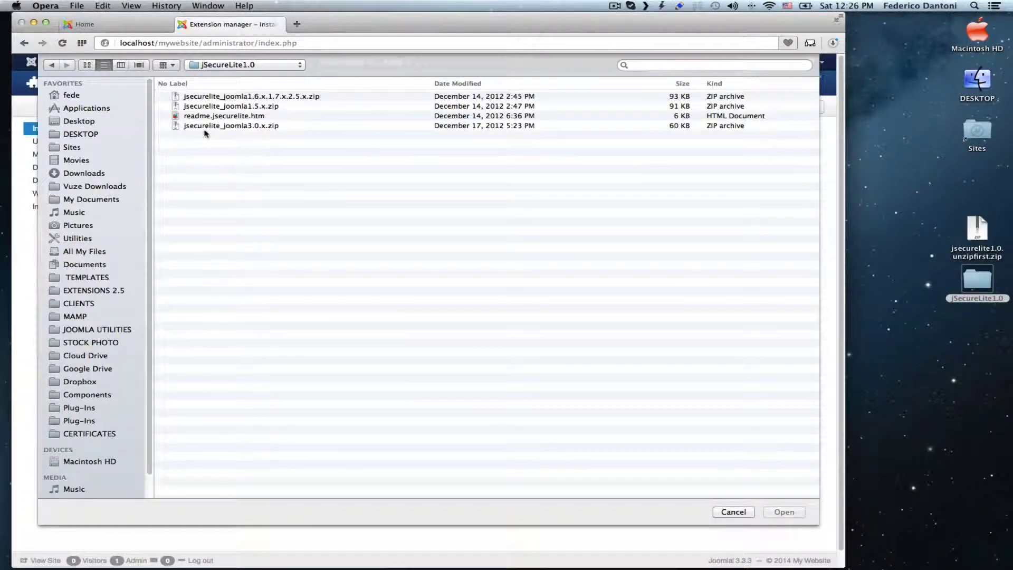
pyautogui.doubleClick(244, 127)
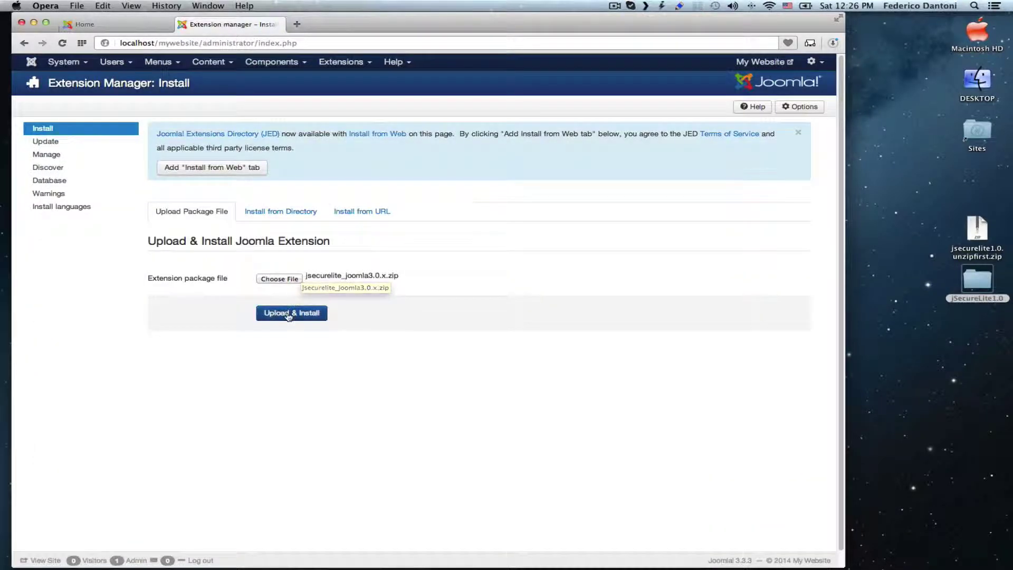
pyautogui.click(291, 313)
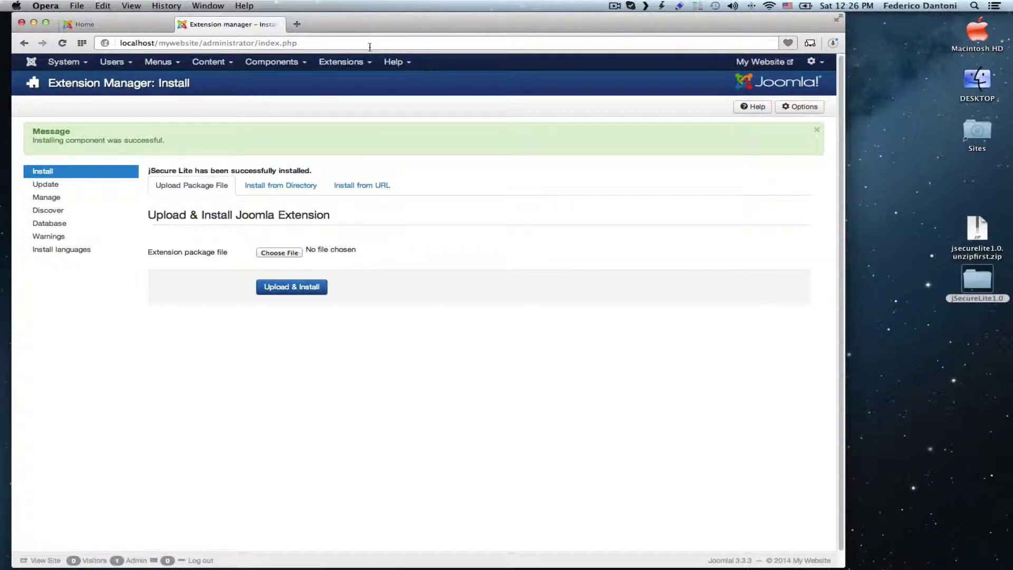
pyautogui.click(282, 65)
pyautogui.moveTo(267, 224)
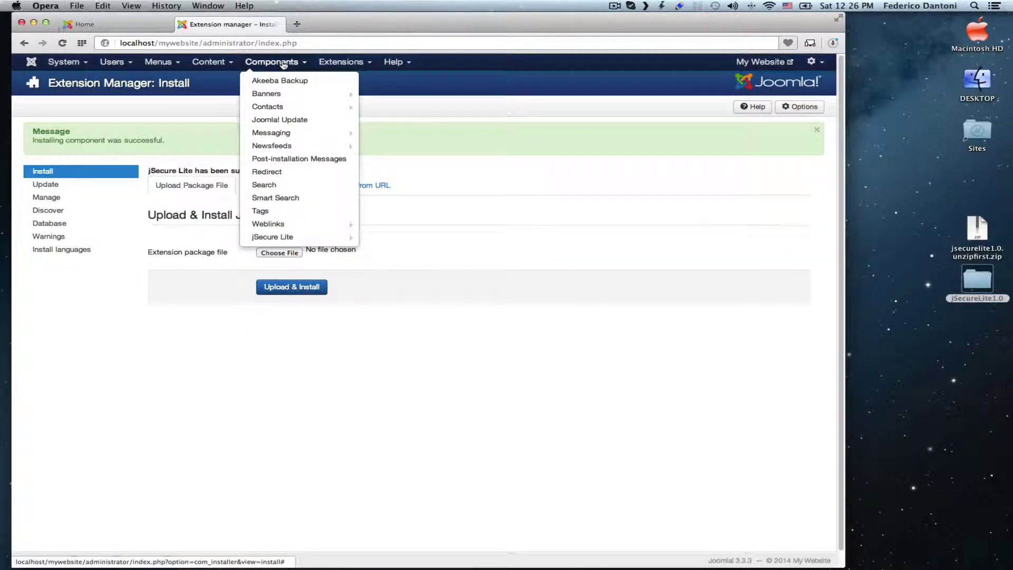
pyautogui.click(273, 236)
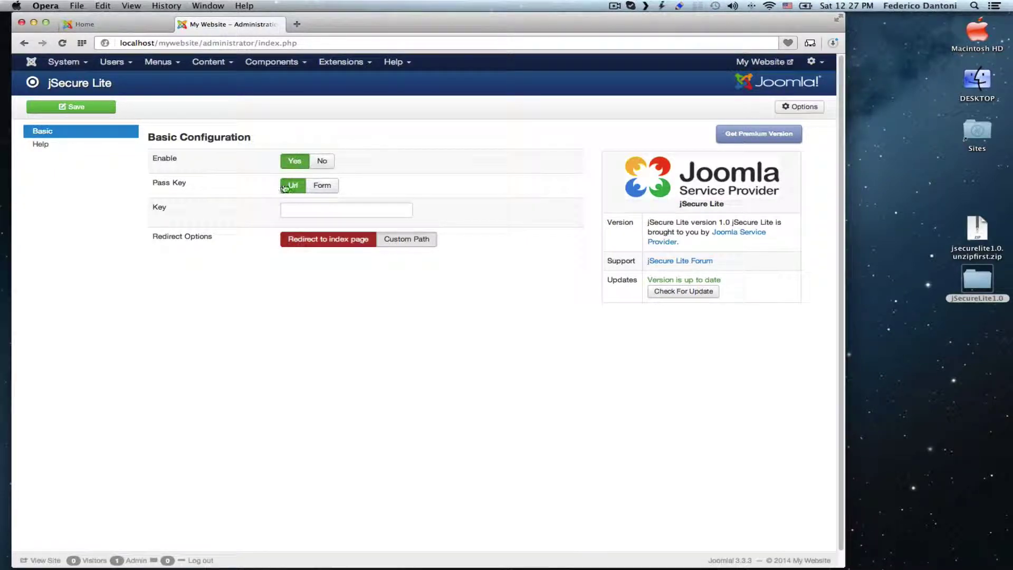
pyautogui.click(290, 211)
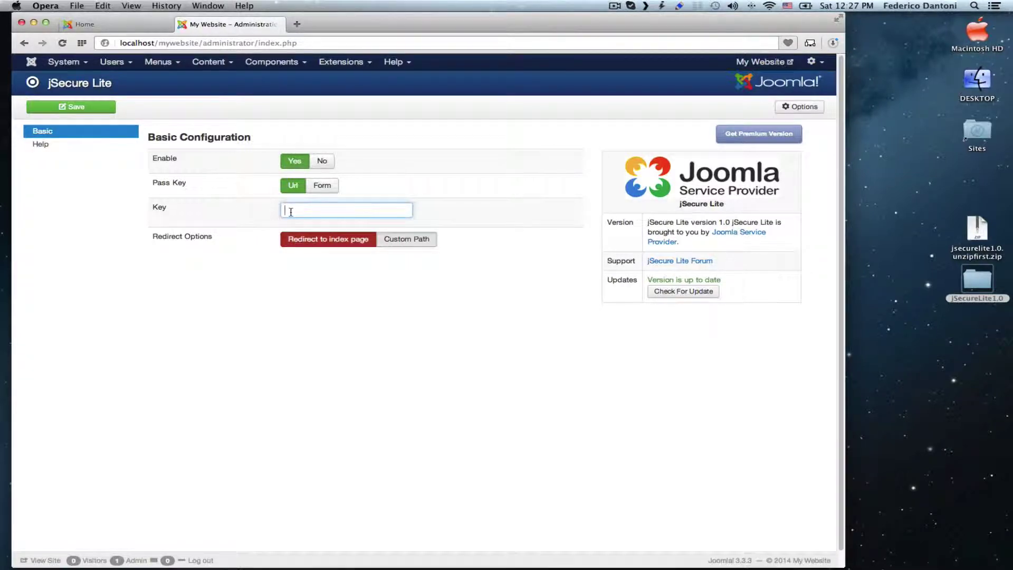
pyautogui.write('•••')
pyautogui.write('•••')
pyautogui.click(81, 107)
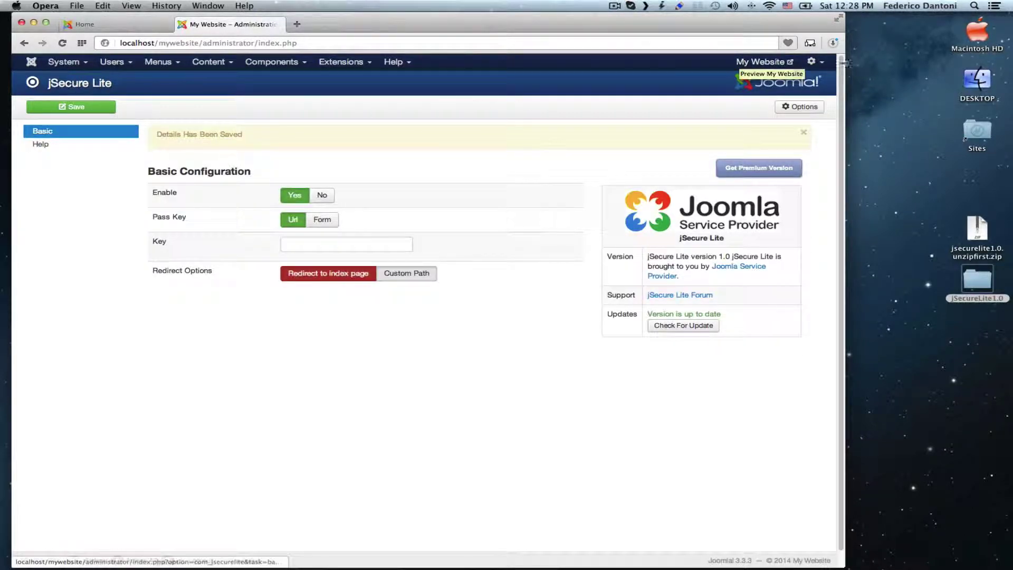
# Step: Log out of the backend and request localhost/mywebsite/administrator without the key
pyautogui.click(812, 61)
pyautogui.click(761, 131)
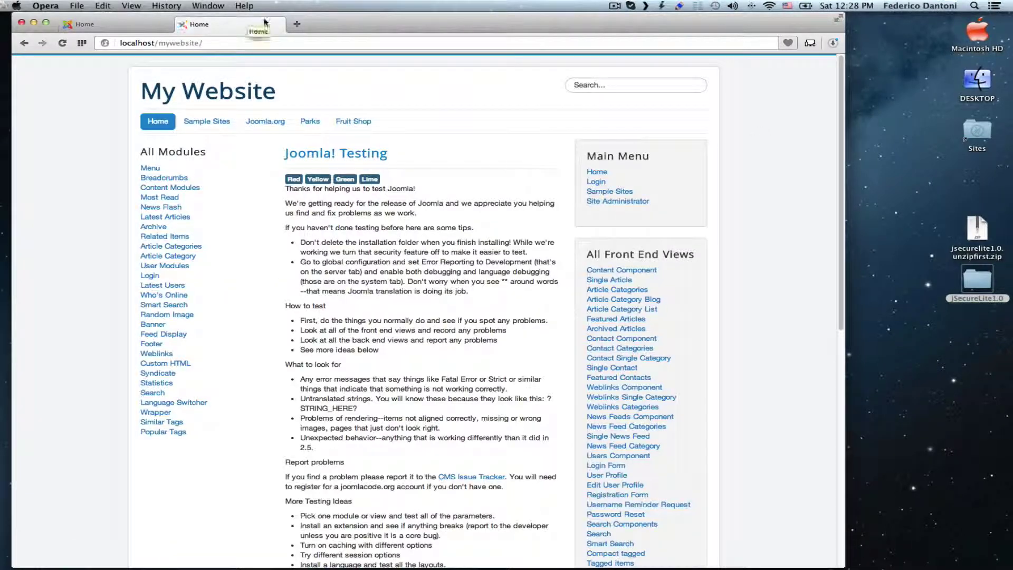
pyautogui.click(232, 42)
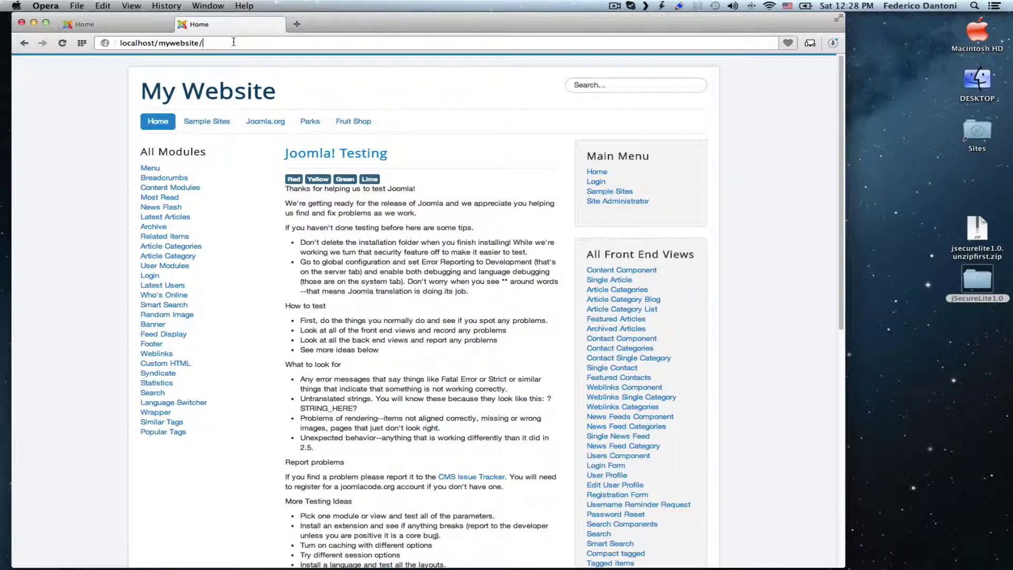
pyautogui.write('adminis')
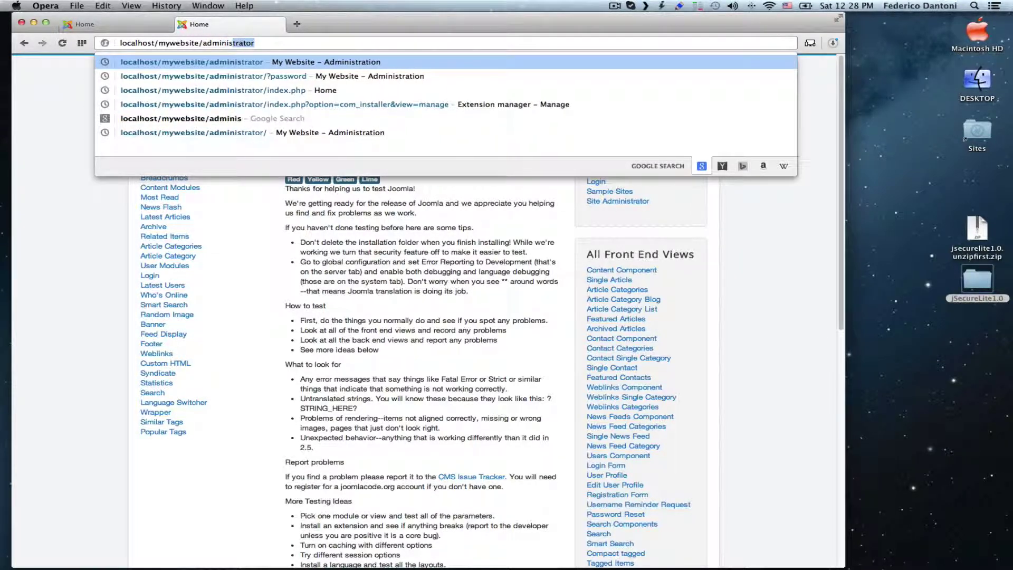
pyautogui.write('trator')
pyautogui.press('Return')
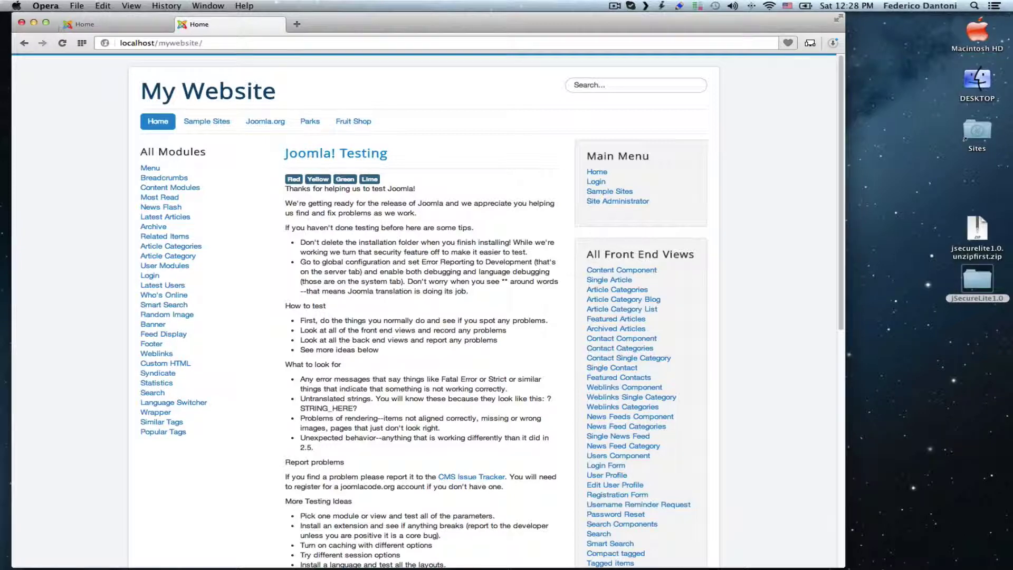
pyautogui.click(244, 42)
pyautogui.press('Right')
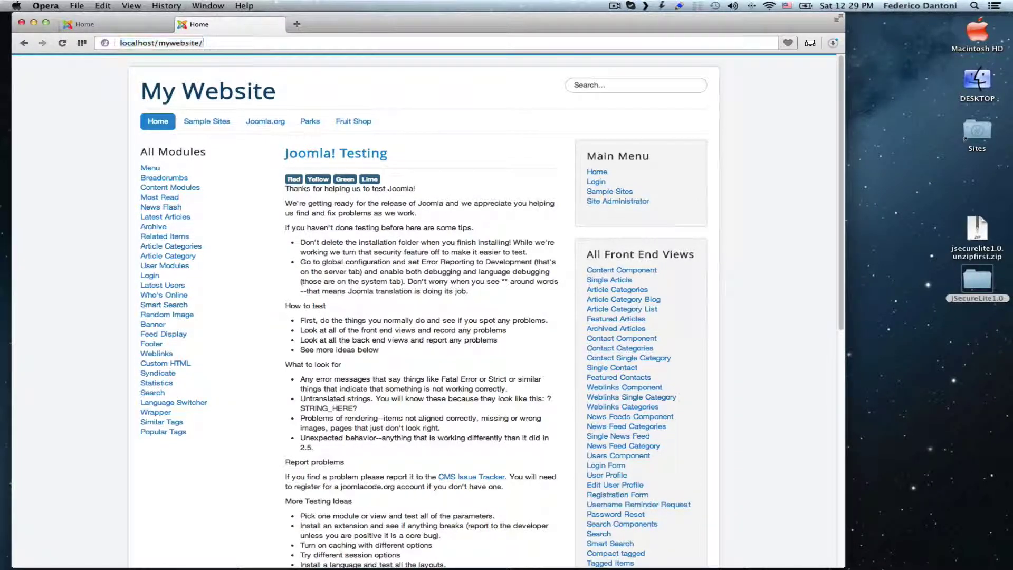
pyautogui.write('administrator/')
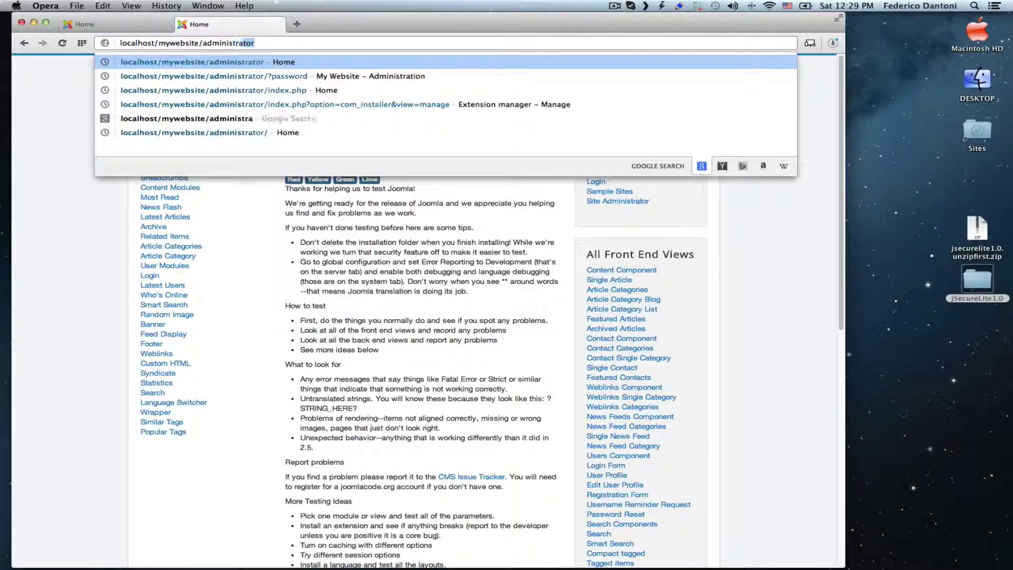
pyautogui.write('?')
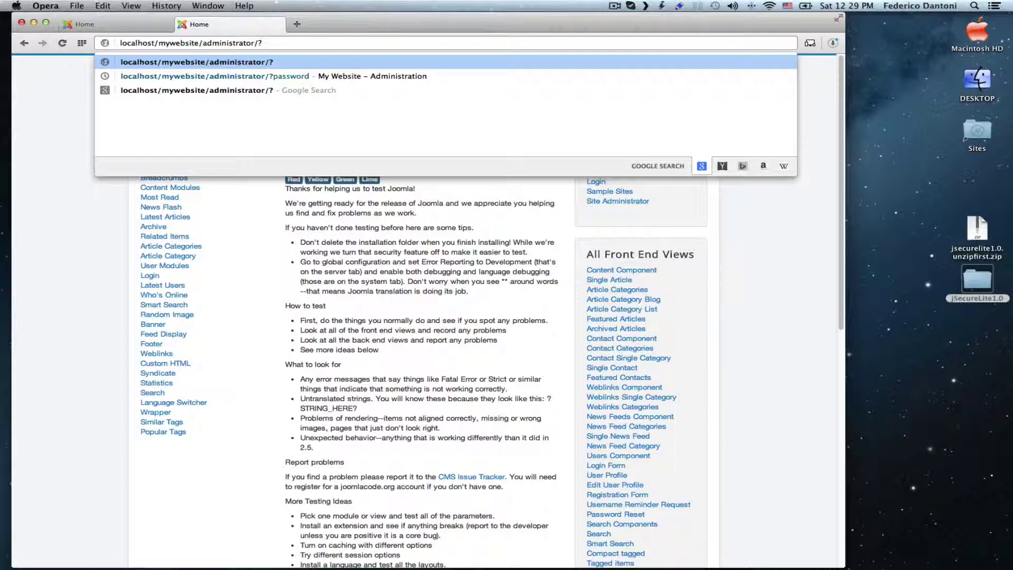
pyautogui.write('passw')
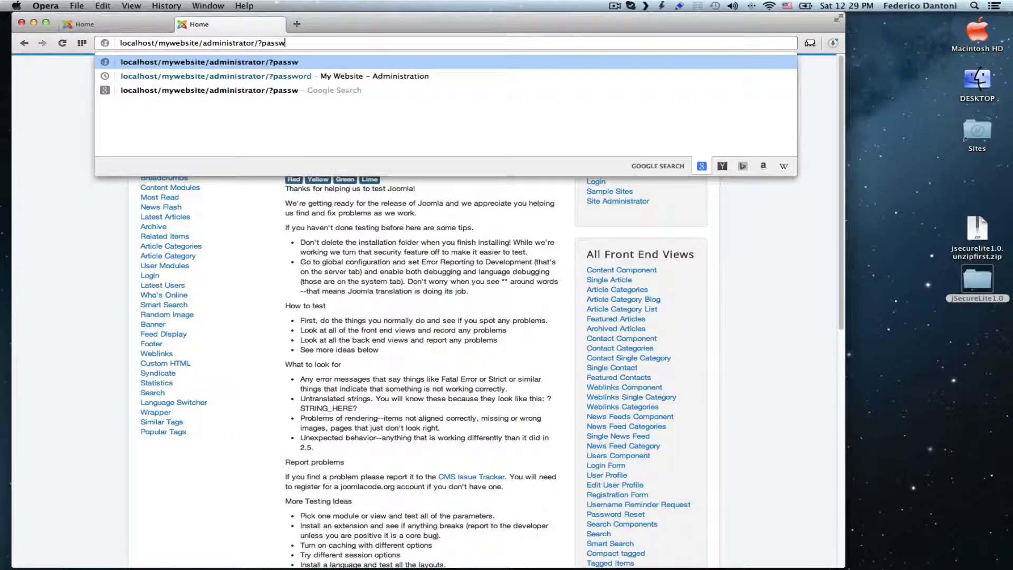
pyautogui.write('ord')
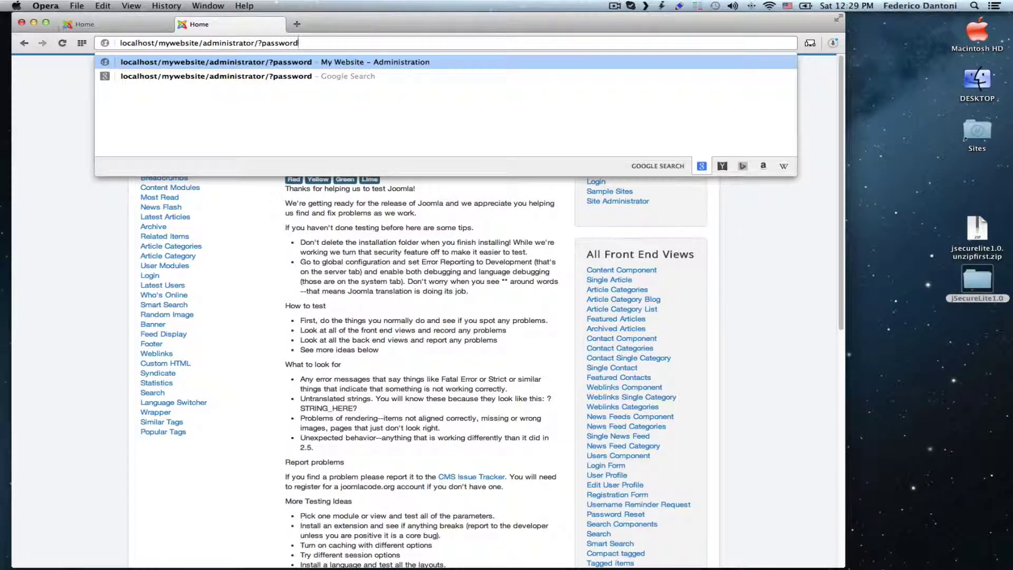
pyautogui.press('Return')
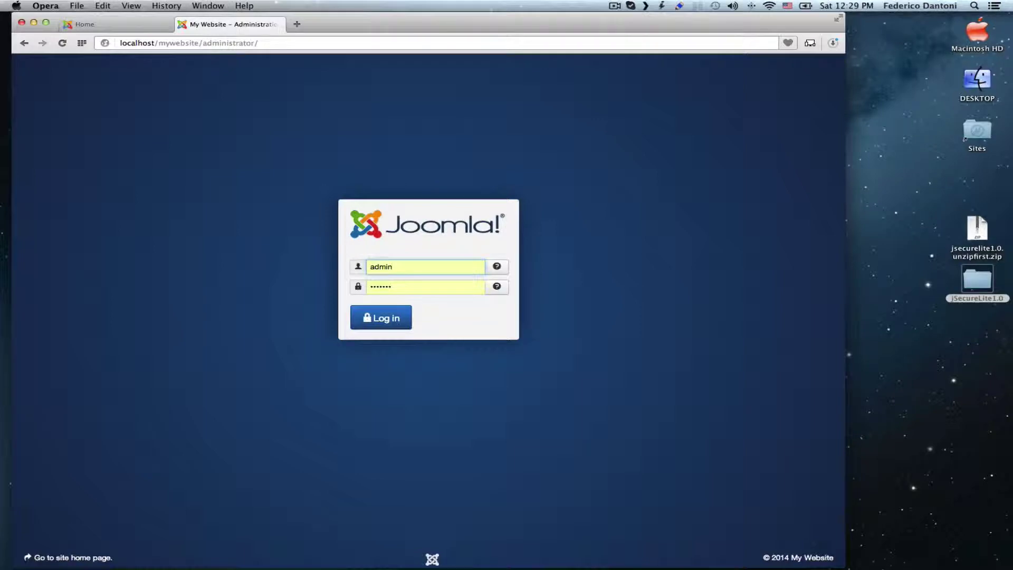